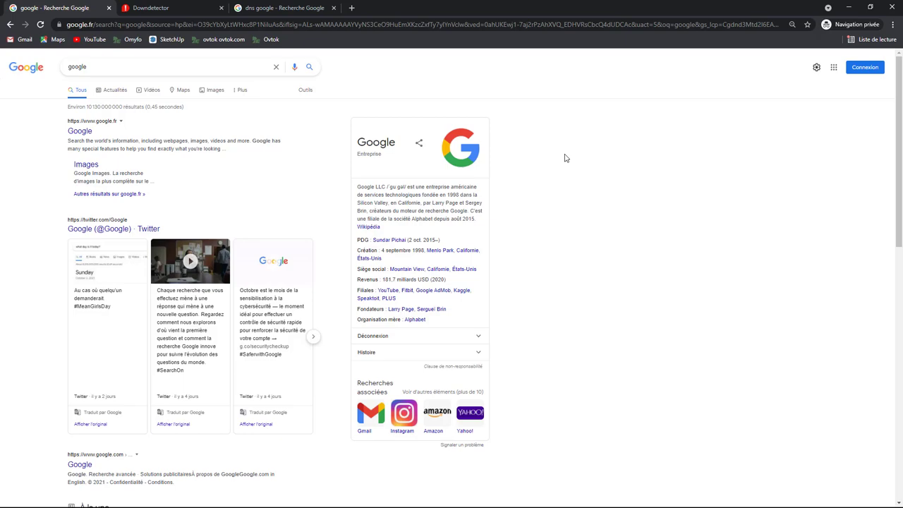
Go from the 'dns google' search results to the Downdetector tab (downdetector.fr).
{"action": "left_click", "coordinate": [293, 9]}
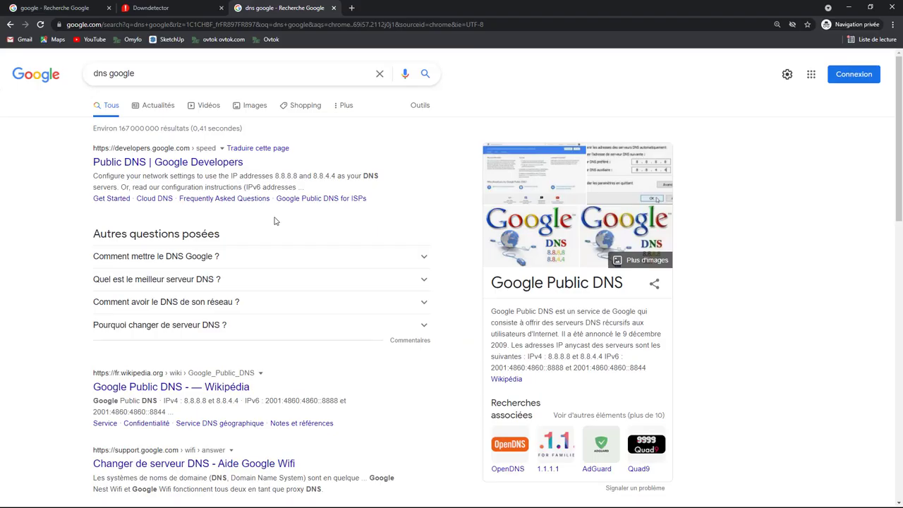
{"action": "key", "text": "ctrl+shift+Tab"}
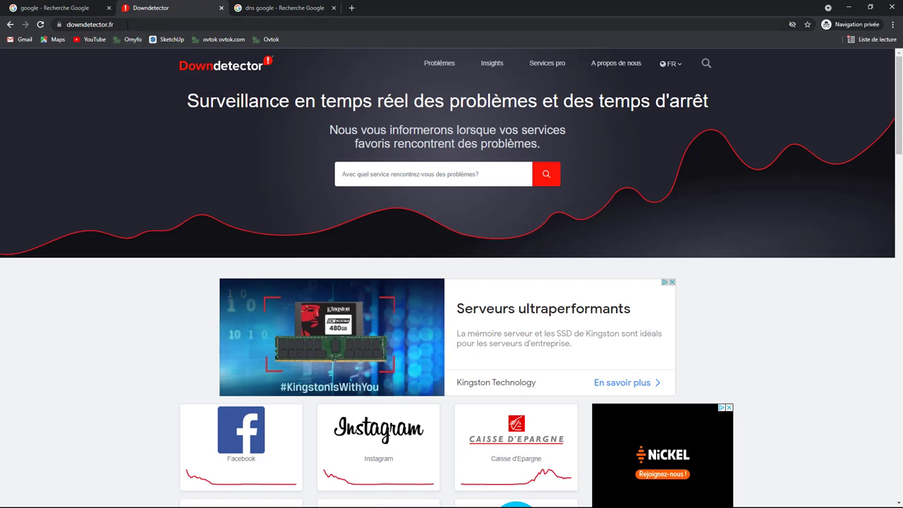
Open Downdetector's Facebook page and scroll to its 24-hour chart peaking at 12 416 reports.
{"action": "left_click", "coordinate": [365, 173]}
{"action": "scroll", "coordinate": [403, 229], "scroll_direction": "down", "scroll_amount": 5}
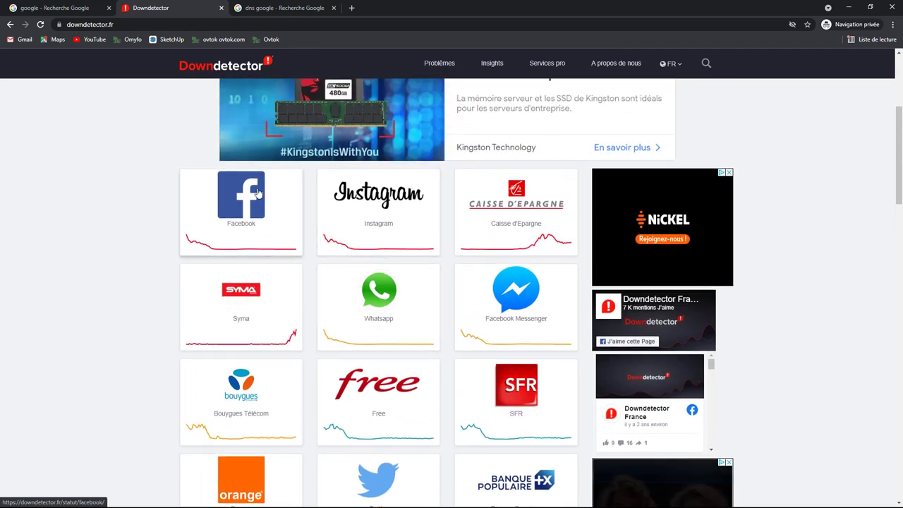
{"action": "left_click", "coordinate": [299, 191]}
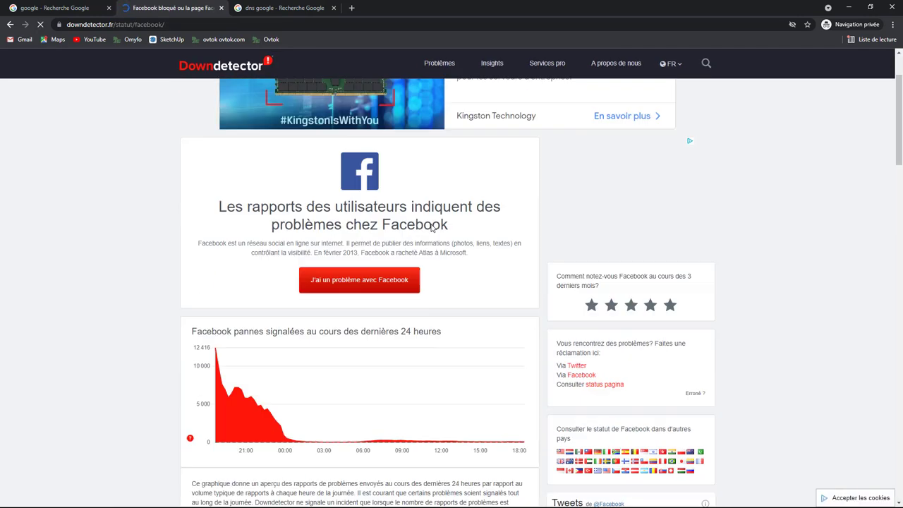
{"action": "scroll", "coordinate": [429, 231], "scroll_direction": "down", "scroll_amount": 3}
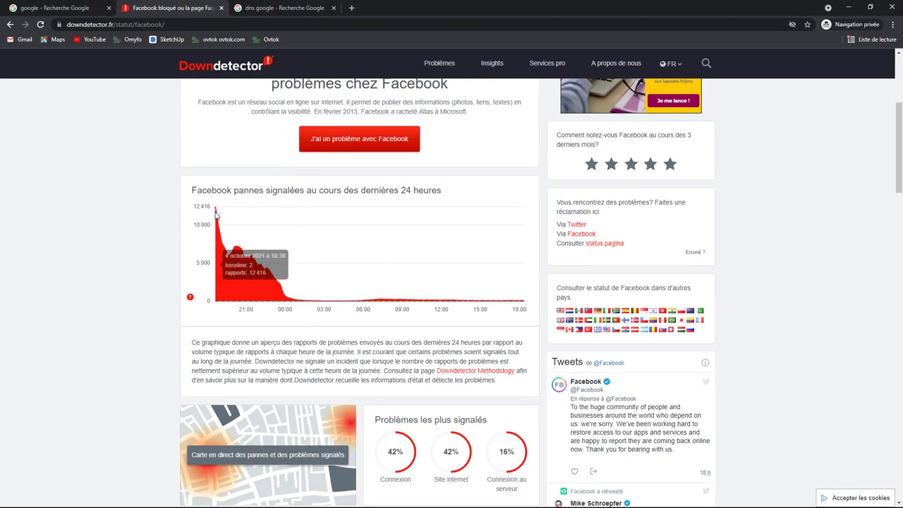
{"action": "scroll", "coordinate": [279, 243], "scroll_direction": "down", "scroll_amount": 1}
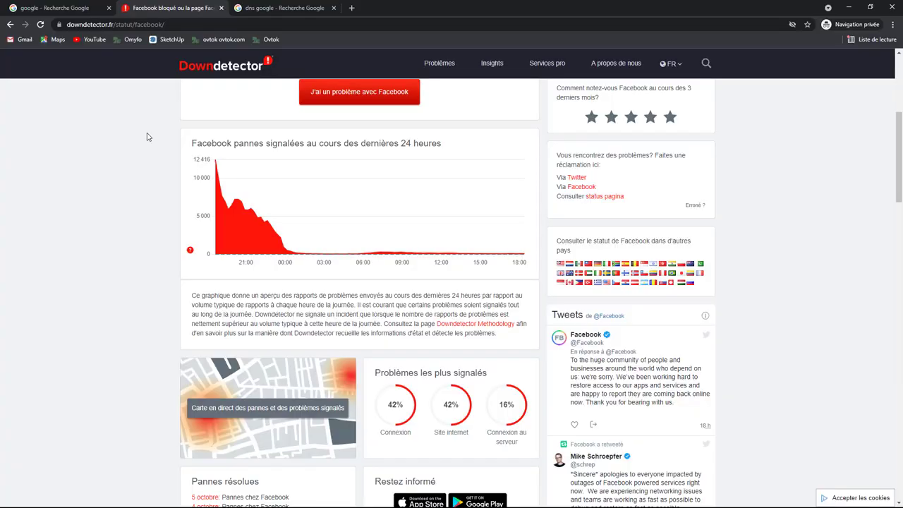
Launch Command Prompt (Invite de commandes) by searching 'cmd' from the Start menu.
{"action": "key", "text": "super"}
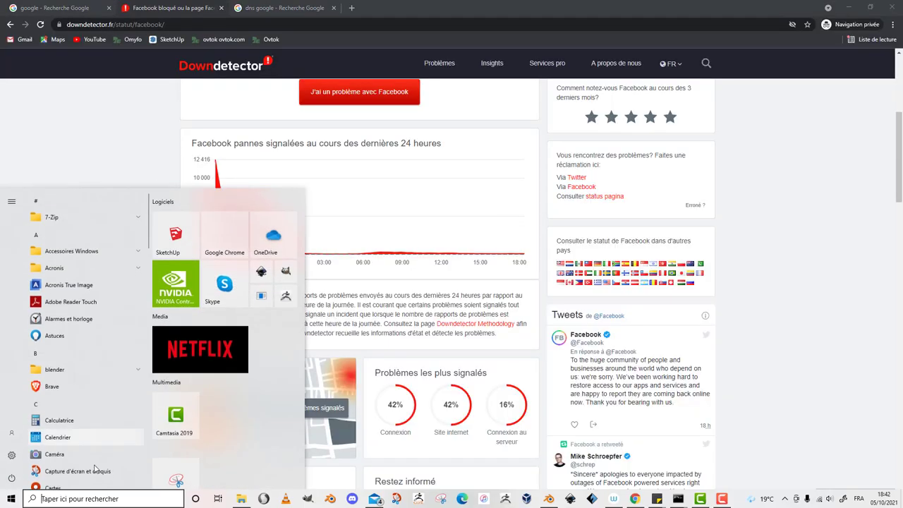
{"action": "left_click", "coordinate": [75, 500]}
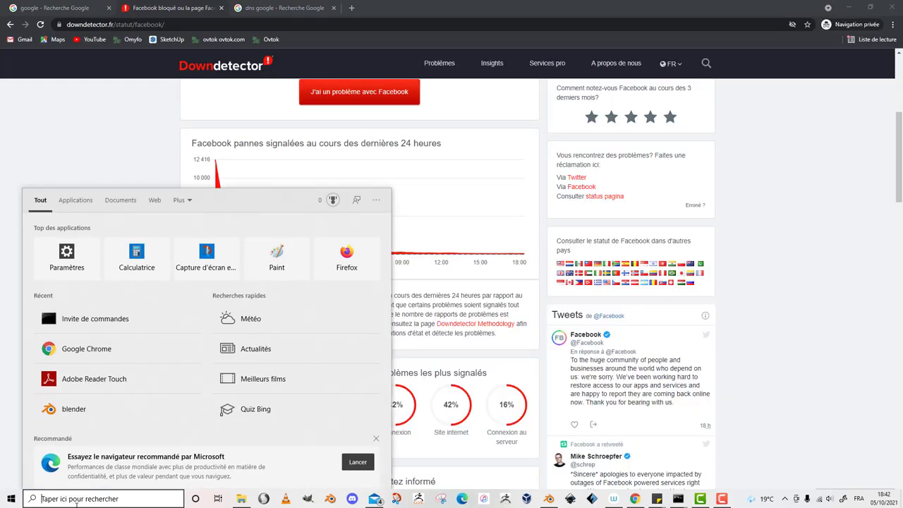
{"action": "type", "text": "cmd"}
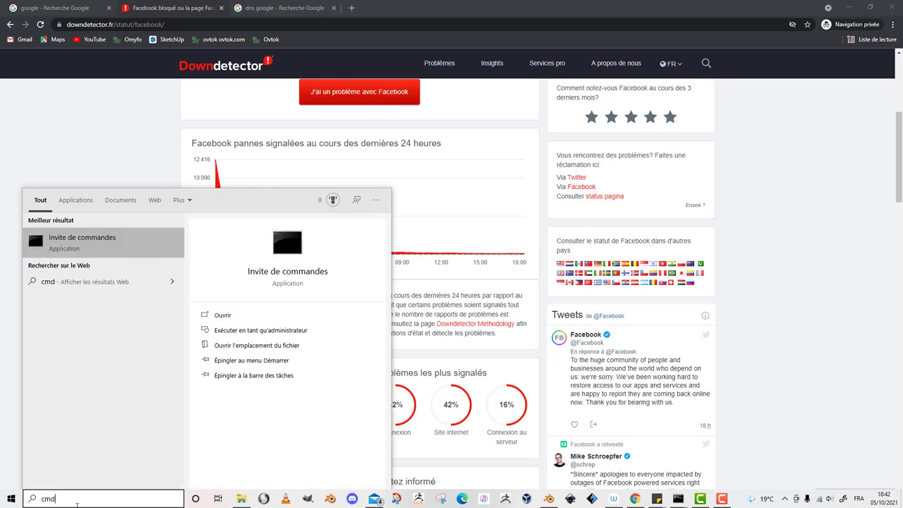
{"action": "key", "text": "Return"}
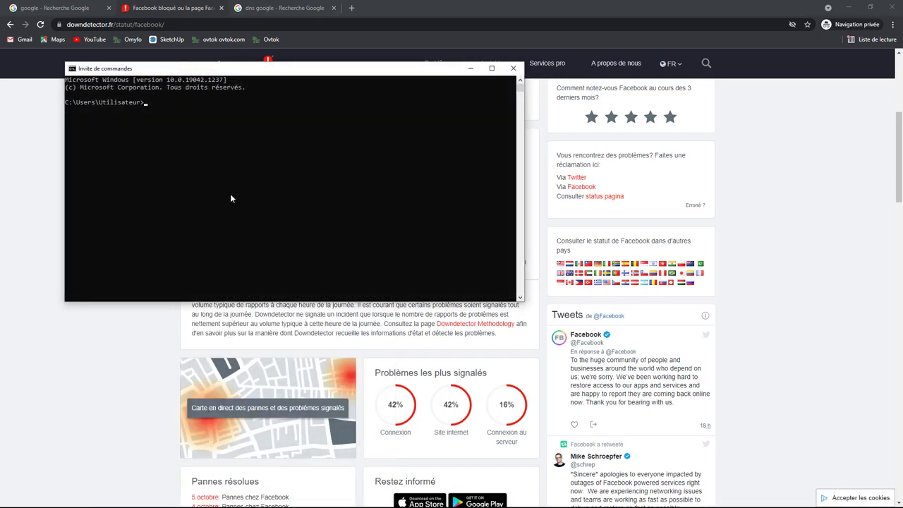
Run 'ping -4 facebook.com' and copy the replying IP address 179.60.192.36.
{"action": "type", "text": "ping"}
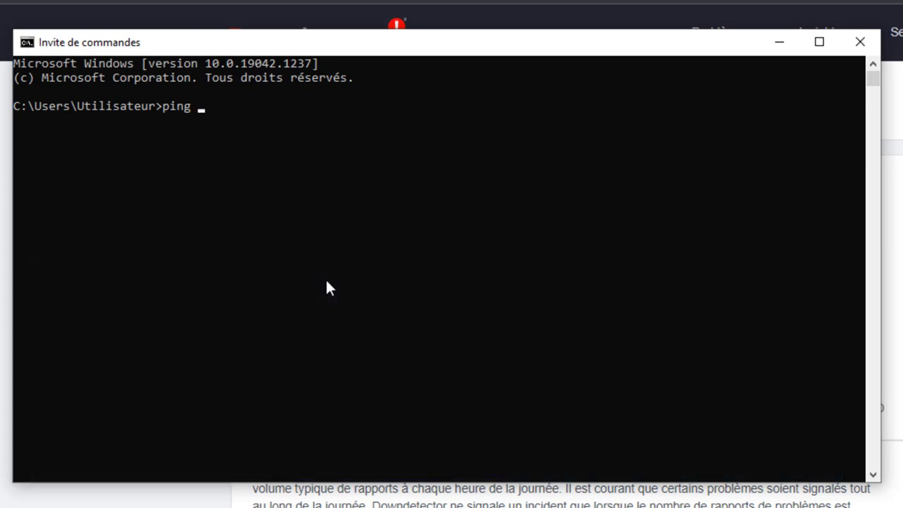
{"action": "type", "text": "-4"}
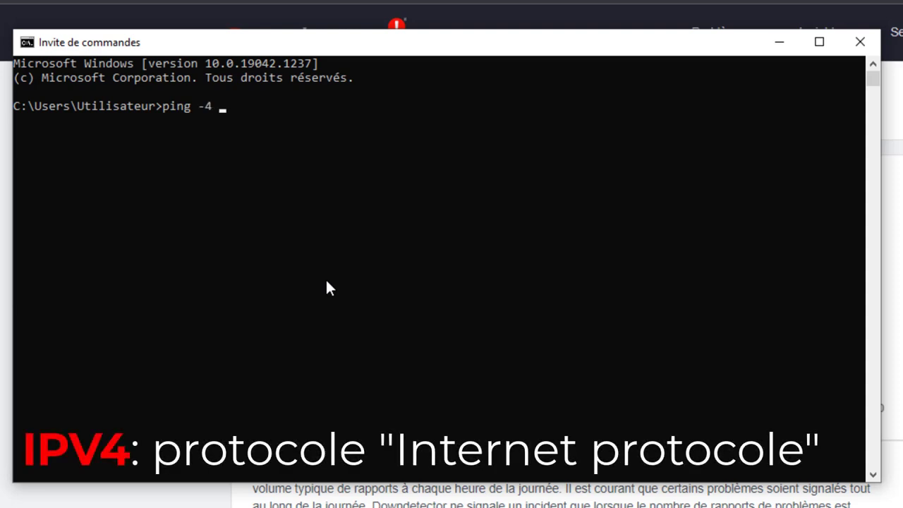
{"action": "type", "text": " face"}
{"action": "type", "text": "book.co"}
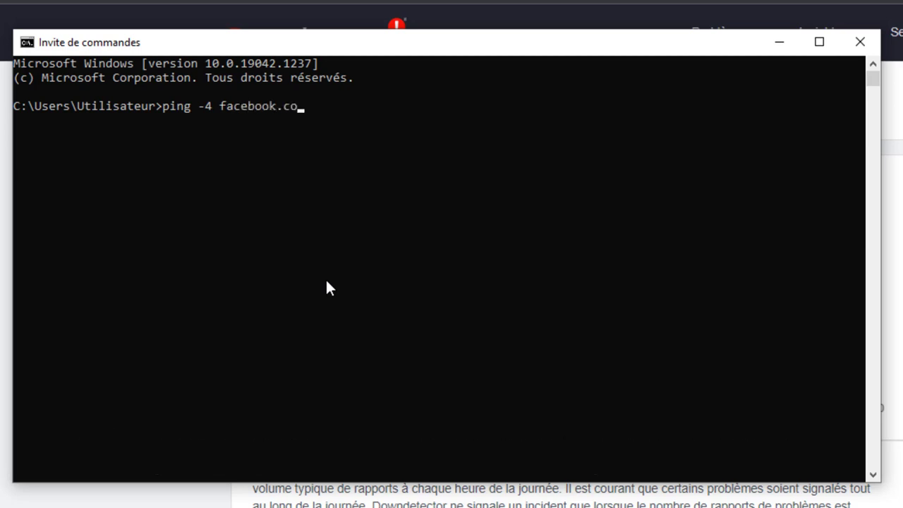
{"action": "type", "text": "m"}
{"action": "key", "text": "Return"}
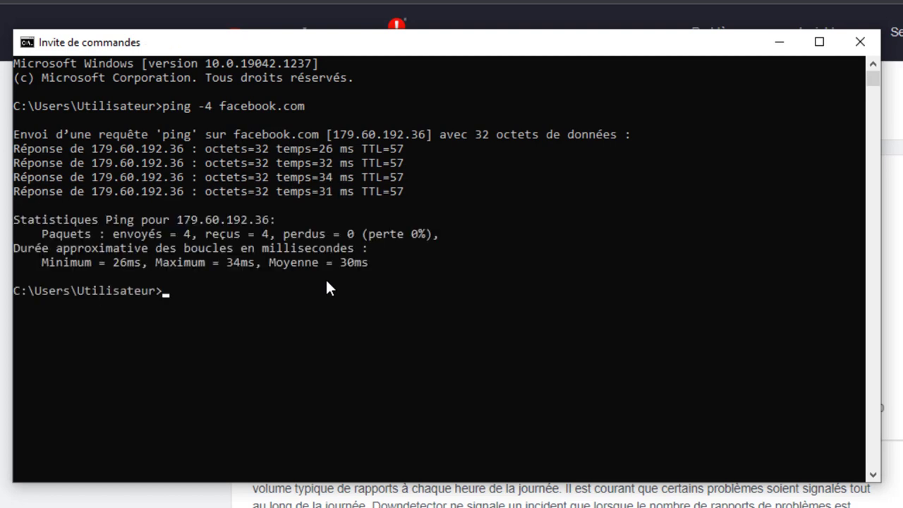
{"action": "left_click", "coordinate": [92, 149]}
{"action": "left_click_drag", "start_coordinate": [92, 147], "coordinate": [183, 148]}
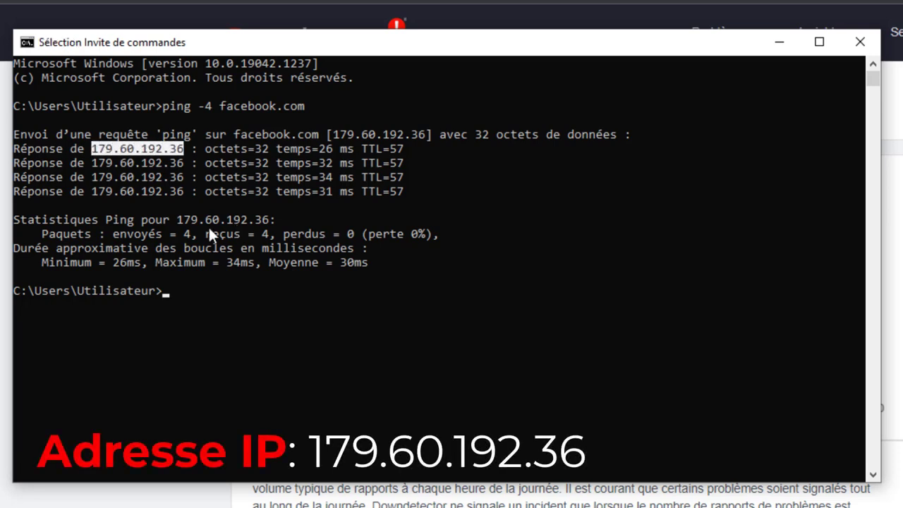
{"action": "key", "text": "ctrl+c"}
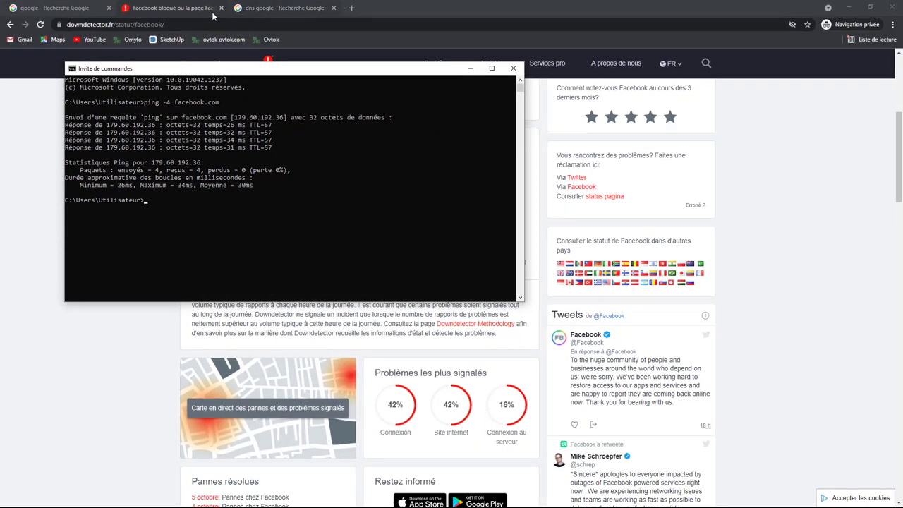
Open facebook.com in a new Chrome tab.
{"action": "left_click", "coordinate": [352, 9]}
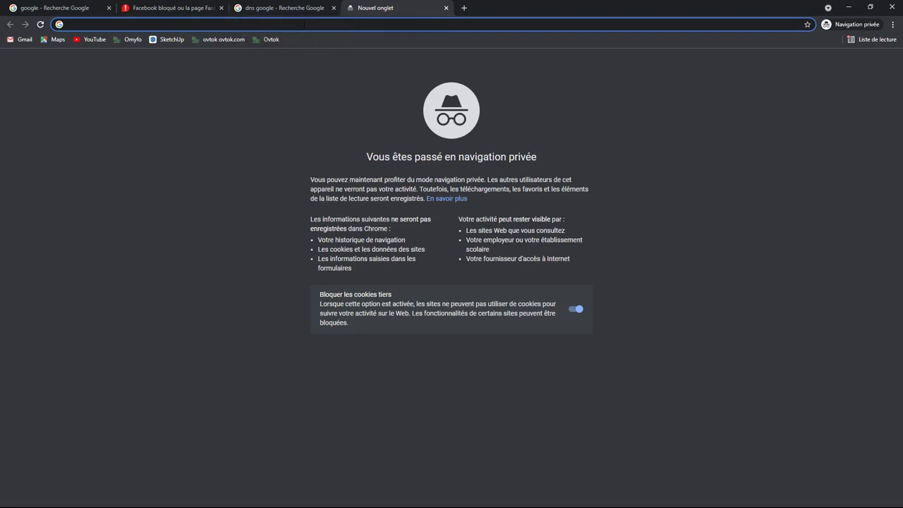
{"action": "type", "text": "face"}
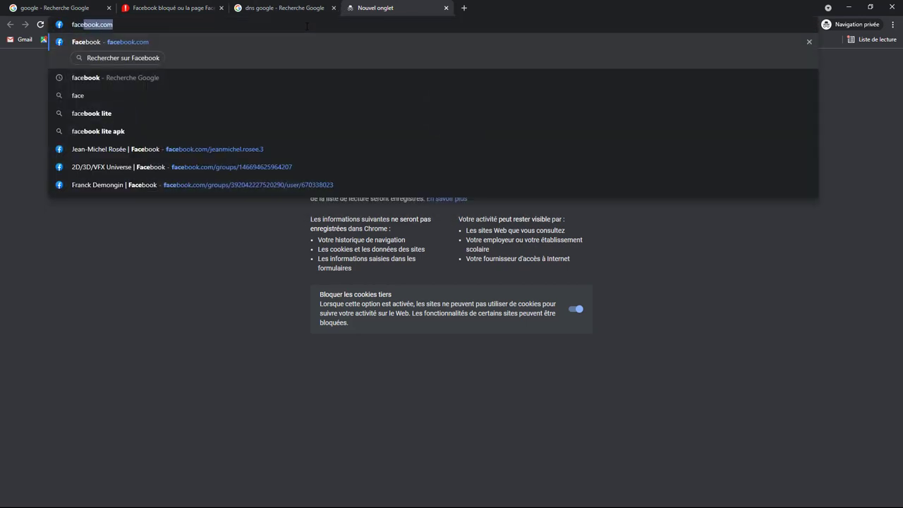
{"action": "type", "text": "book.c"}
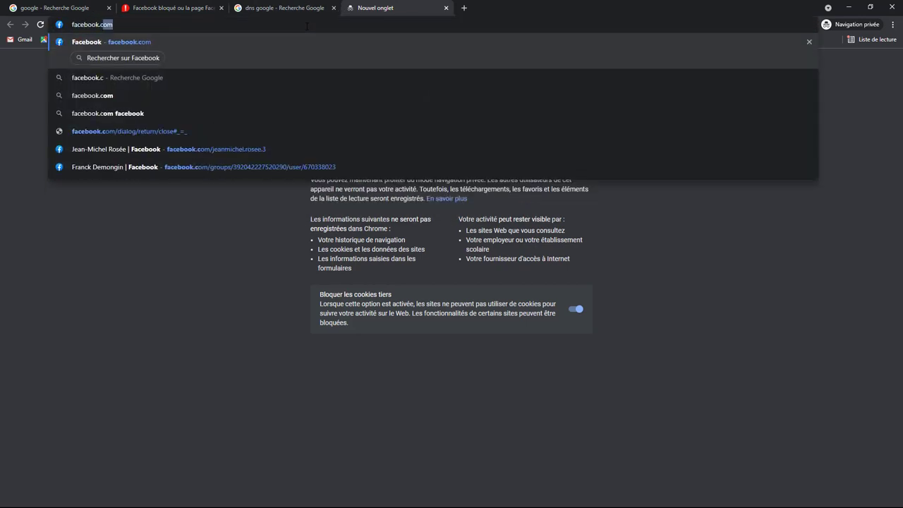
{"action": "type", "text": "om"}
{"action": "key", "text": "Return"}
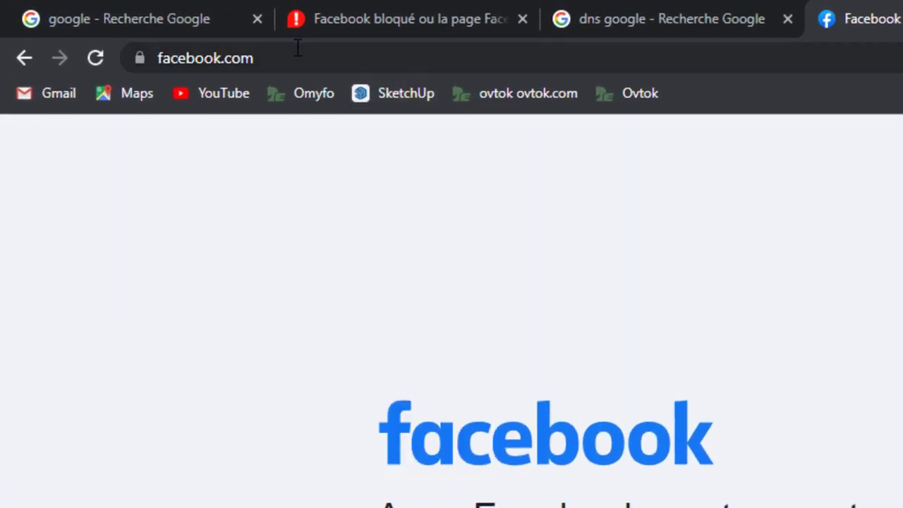
Replace the address with 179.60.192.36 and load Facebook's login page by IP.
{"action": "left_click", "coordinate": [102, 20]}
{"action": "left_click_drag", "start_coordinate": [240, 47], "coordinate": [112, 53]}
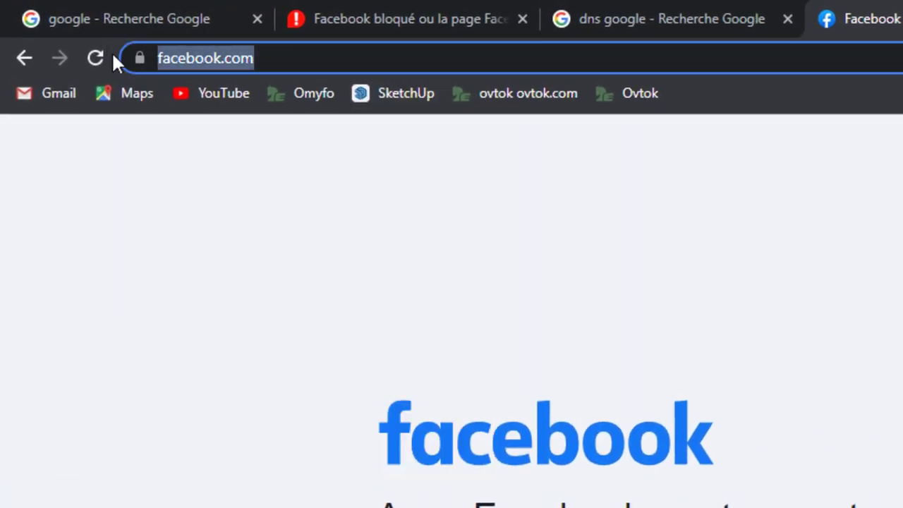
{"action": "type", "text": "179.60.192.36"}
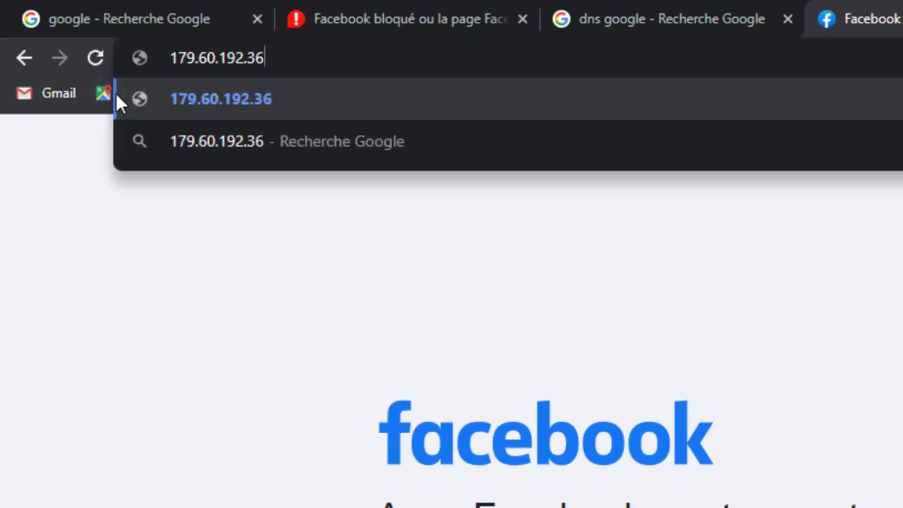
{"action": "key", "text": "Return"}
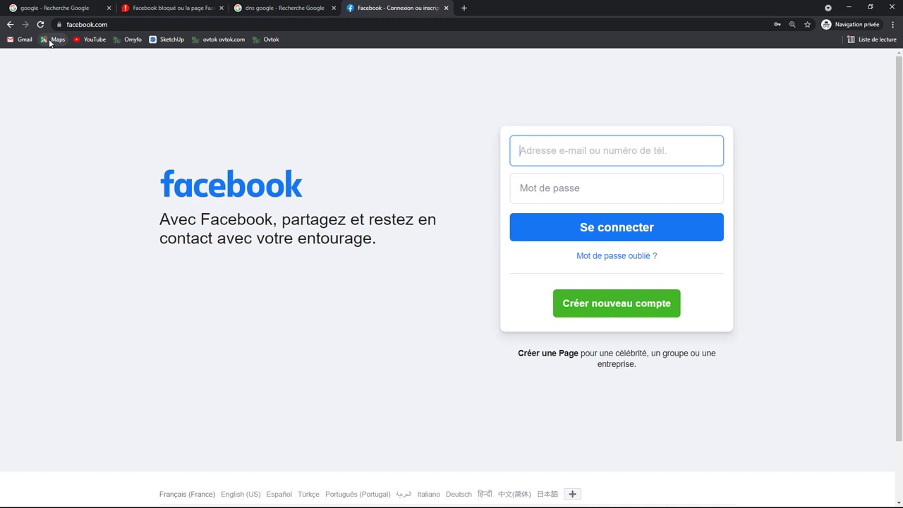
Leave Downdetector's Facebook page for the Free status page showing no current problems and a 756-report peak.
{"action": "left_click", "coordinate": [201, 7]}
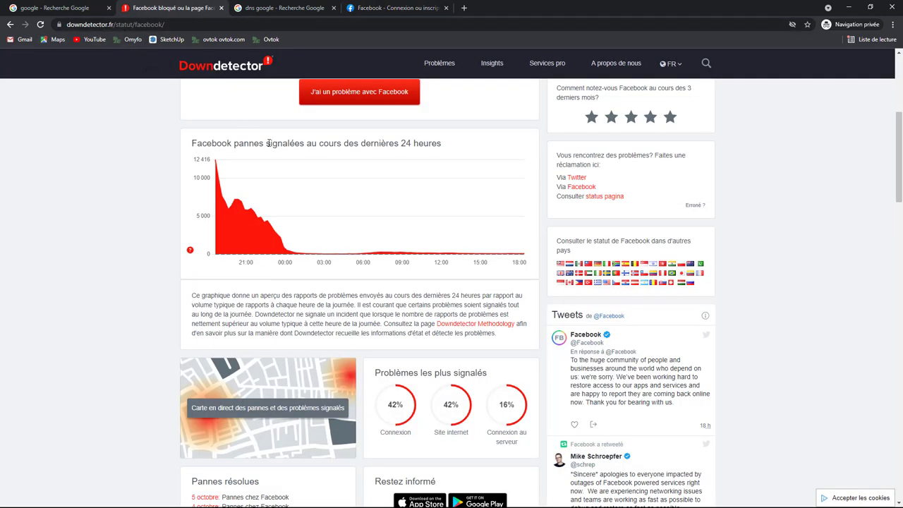
{"action": "scroll", "coordinate": [296, 157], "scroll_direction": "up", "scroll_amount": 4}
{"action": "scroll", "coordinate": [388, 204], "scroll_direction": "down", "scroll_amount": 3}
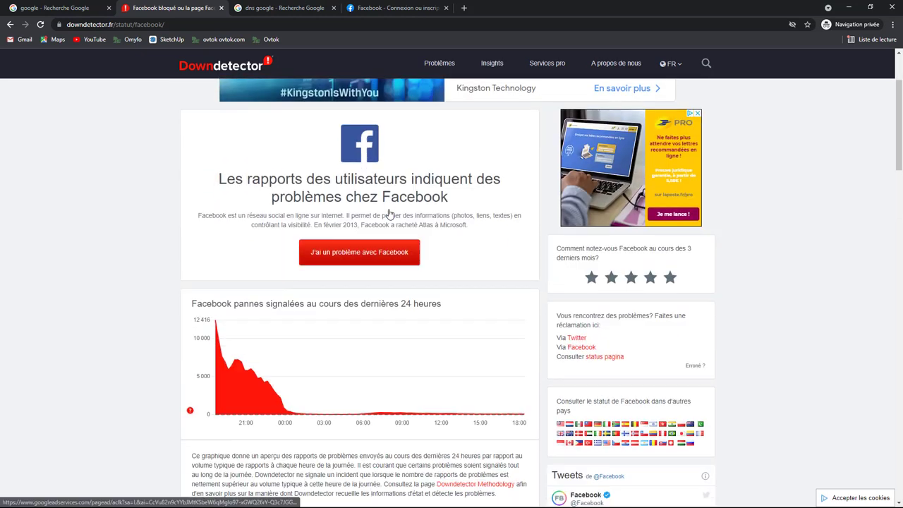
{"action": "scroll", "coordinate": [390, 206], "scroll_direction": "up", "scroll_amount": 3}
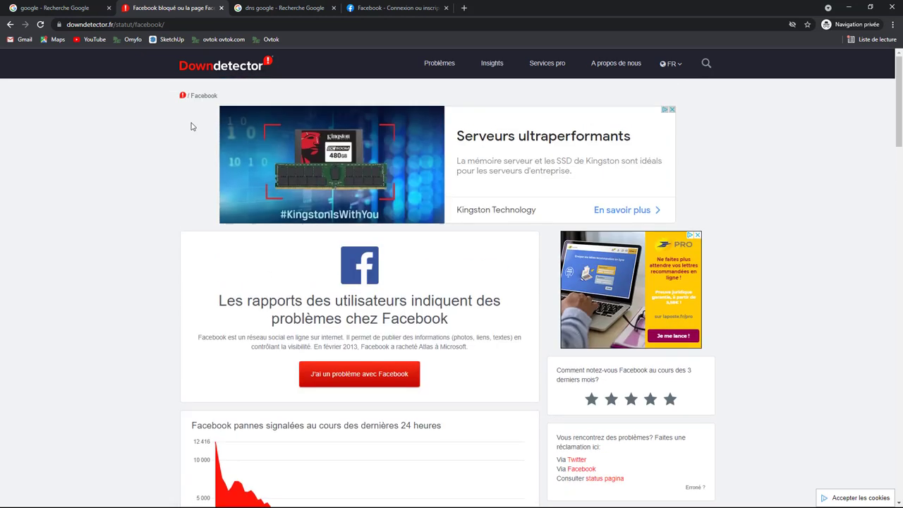
{"action": "left_click", "coordinate": [10, 24]}
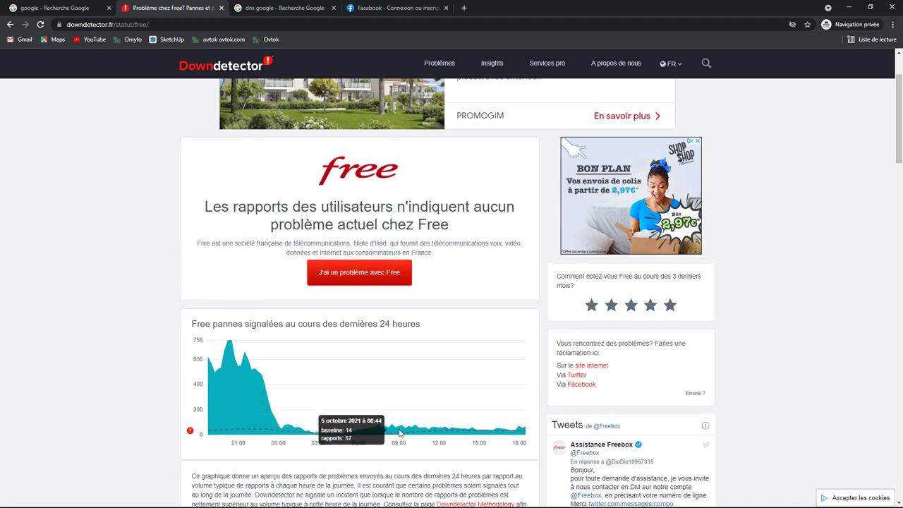
{"action": "scroll", "coordinate": [349, 304], "scroll_direction": "down", "scroll_amount": 1}
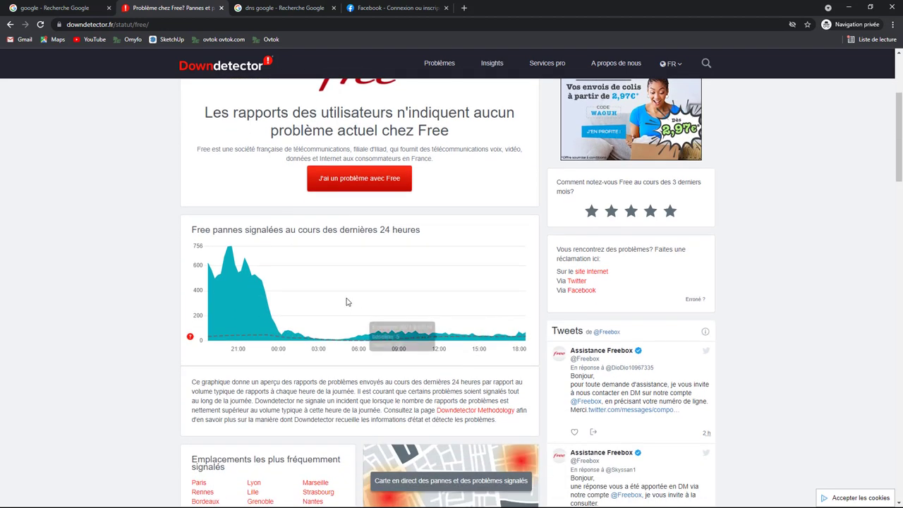
{"action": "scroll", "coordinate": [381, 309], "scroll_direction": "up", "scroll_amount": 2}
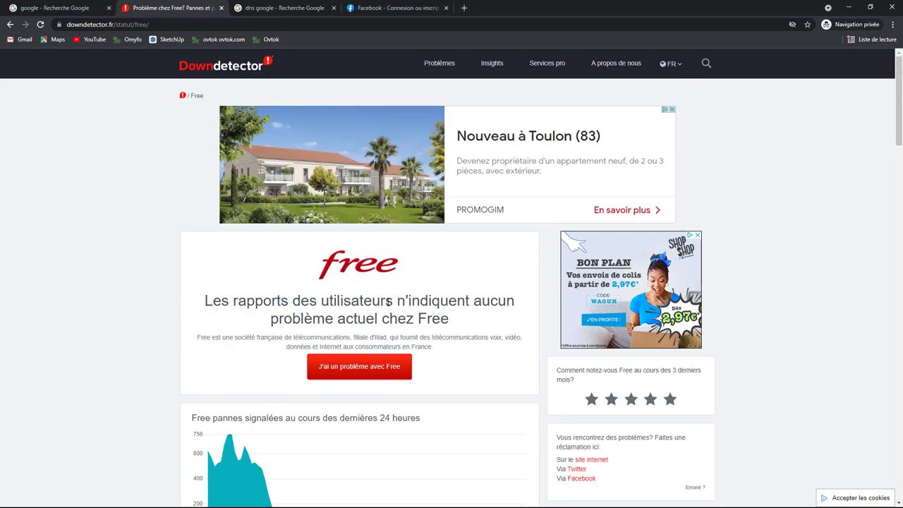